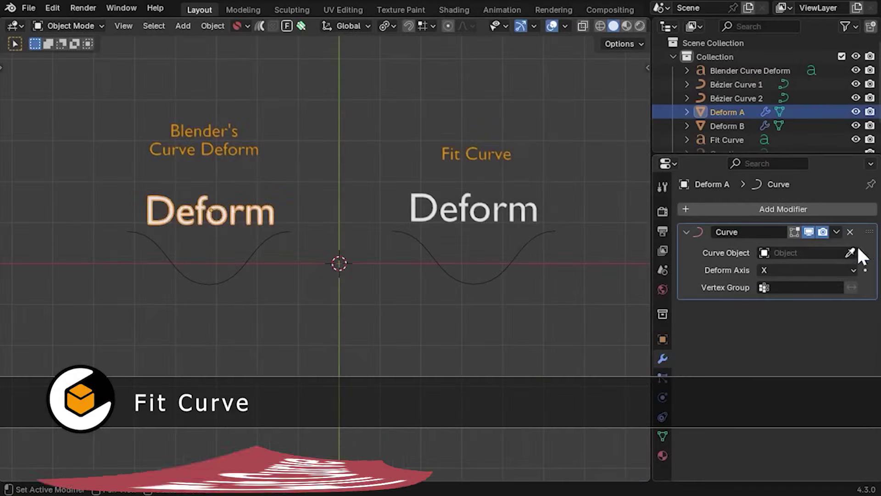
Bend Deform A along Bézier Curve 1, then move the curve and text so it bends.
left_click(850, 253)
left_click(232, 274)
left_click(216, 282)
key("g")
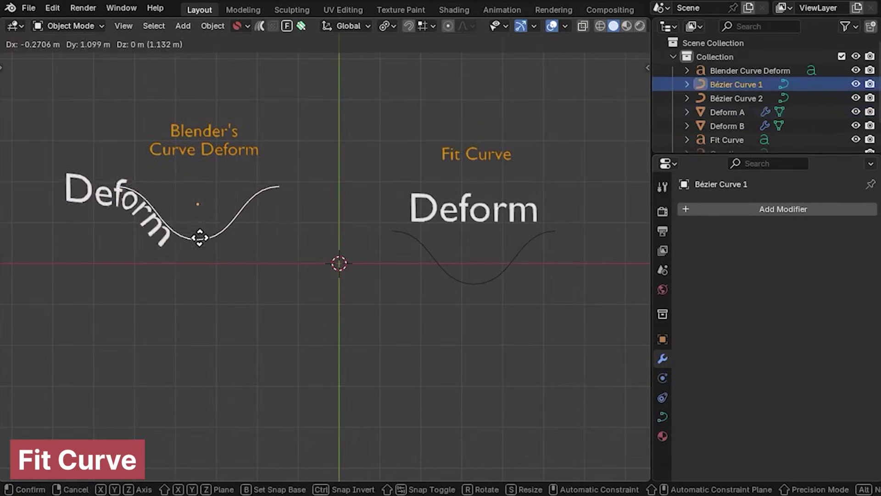
left_click(183, 251)
left_click(155, 238)
key("g")
left_click(142, 286)
Assign Bézier Curve 2 as Deform B's fit curve and reposition that curve.
left_click(425, 209)
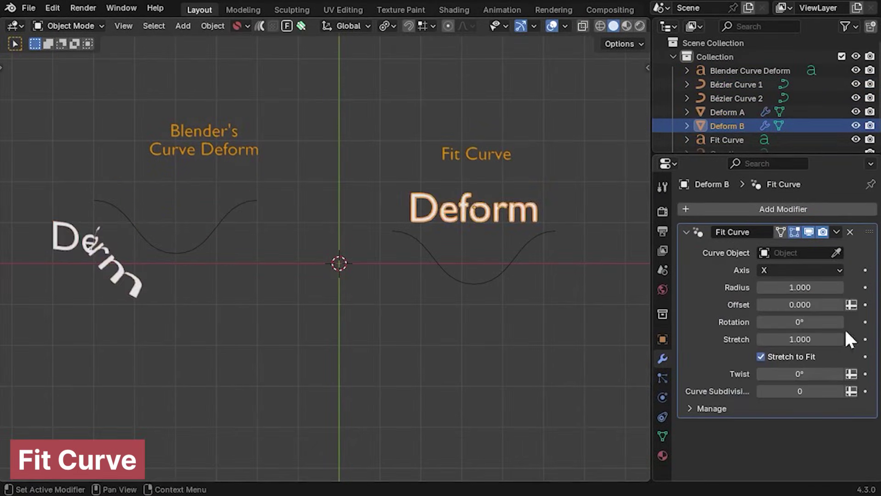
left_click(850, 253)
left_click(407, 235)
left_click(408, 234)
key("g")
left_click(570, 292)
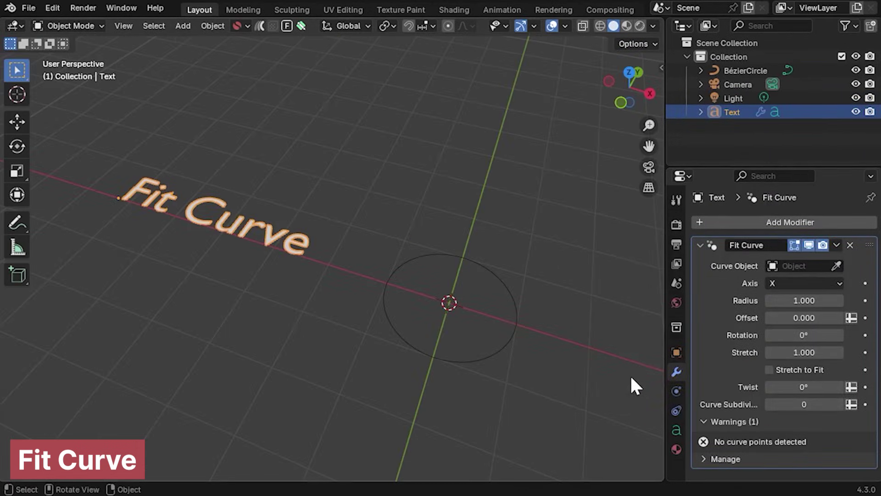
Wrap the Fit Curve text around the BézierCircle and toggle the modifier's viewport display.
left_click(836, 266)
left_click(522, 310)
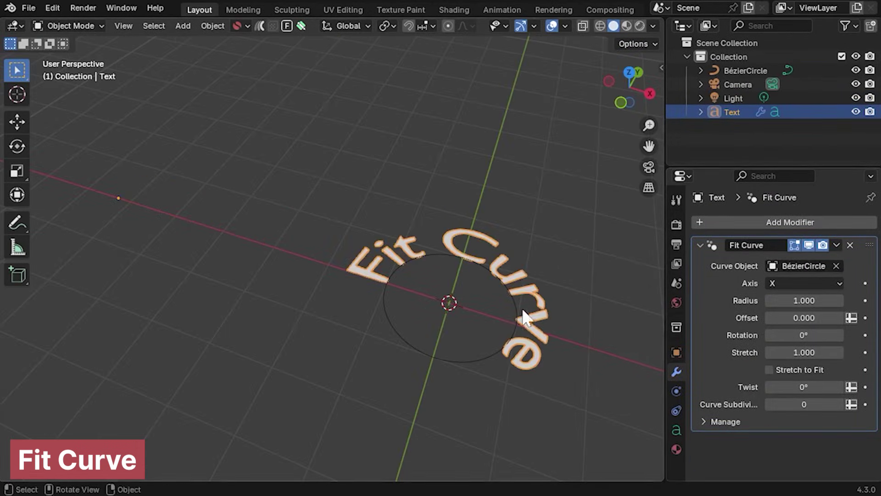
left_click(810, 244)
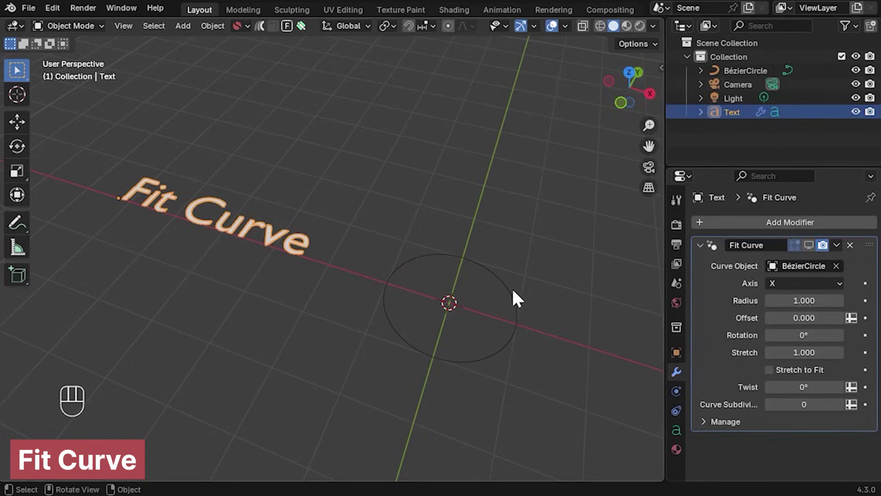
key("n")
key("n")
left_click(810, 245)
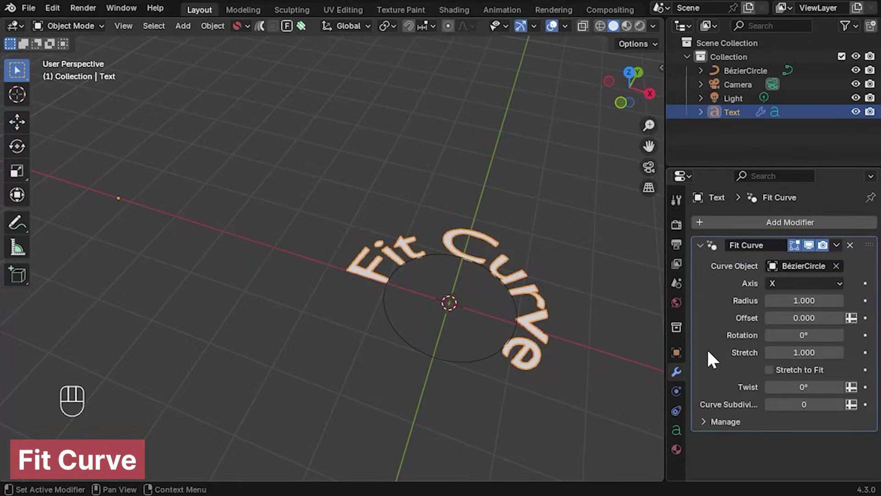
key("ctrl+z")
left_click(214, 26)
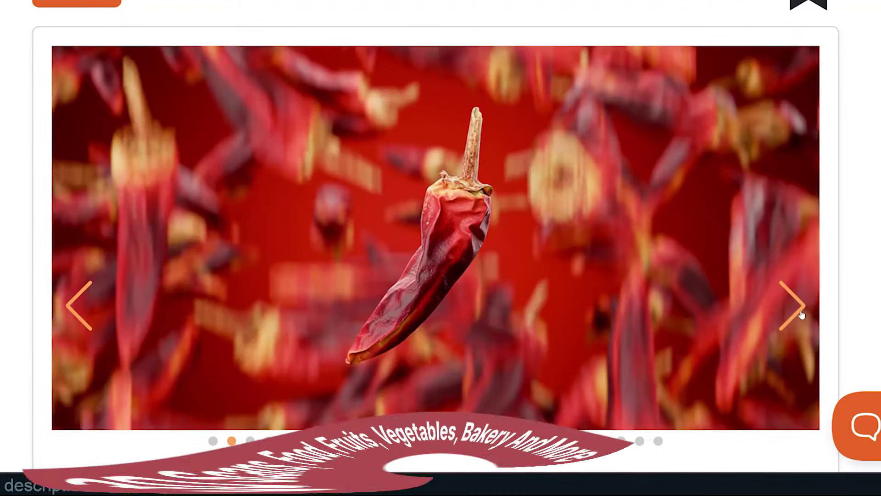
left_click(802, 315)
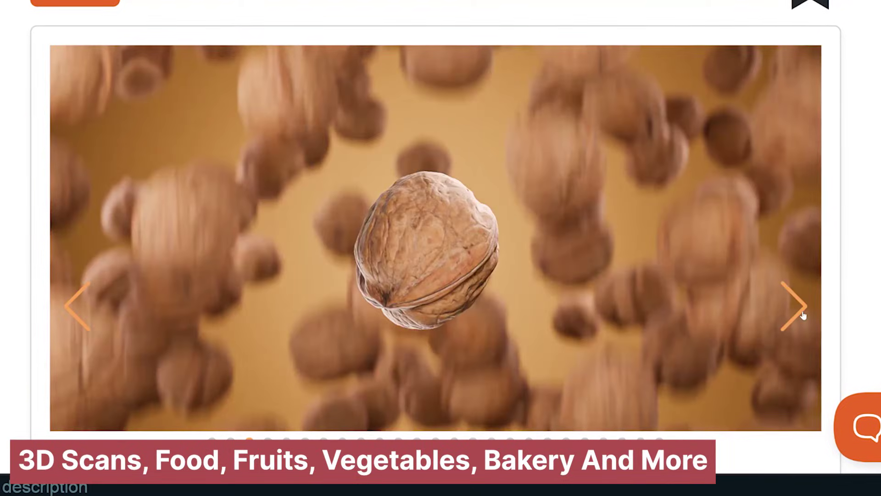
Page through the Duality food scans: avocado, lemon, lime, blueberry, orange, onion, past the title image.
left_click(803, 315)
left_click(804, 315)
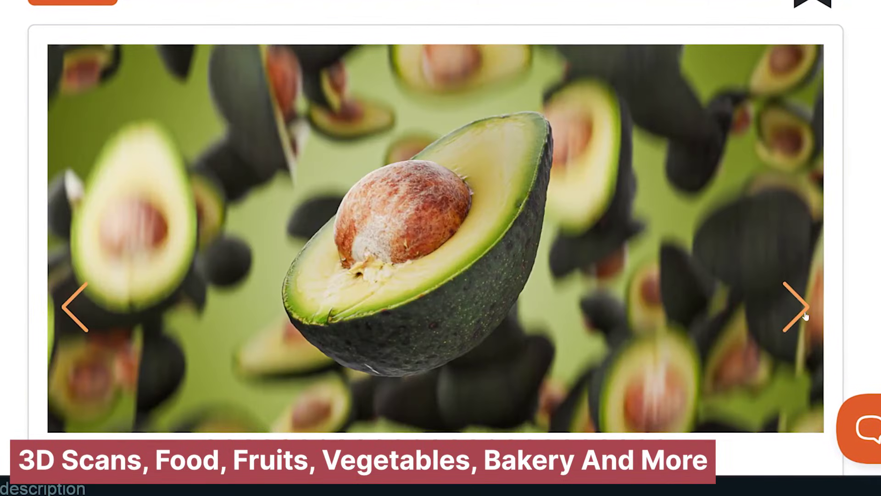
left_click(804, 315)
left_click(806, 315)
left_click(806, 315)
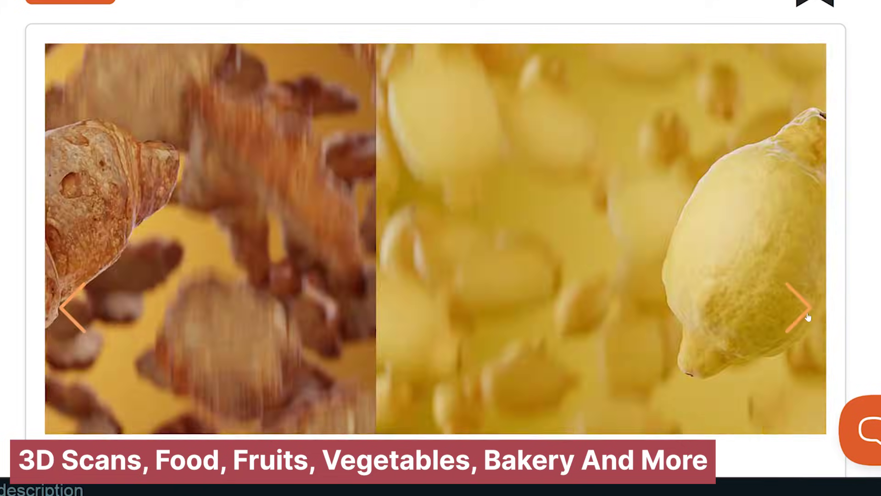
left_click(806, 316)
left_click(810, 316)
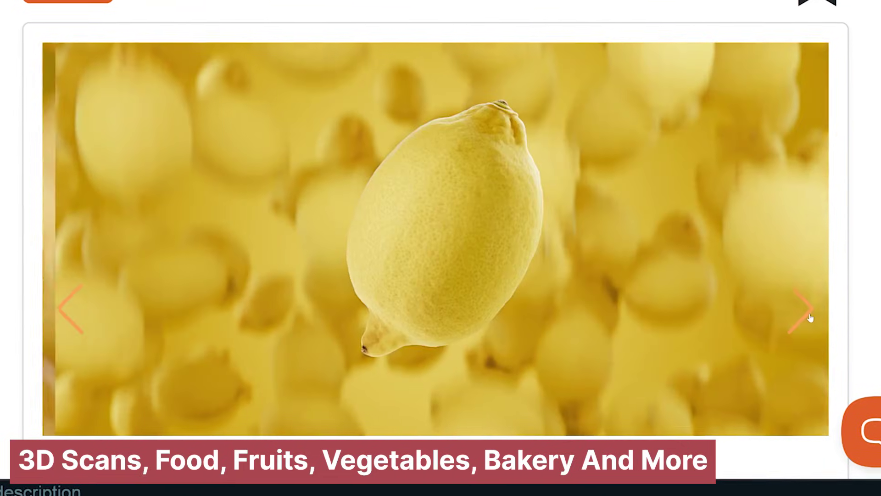
left_click(811, 317)
left_click(812, 317)
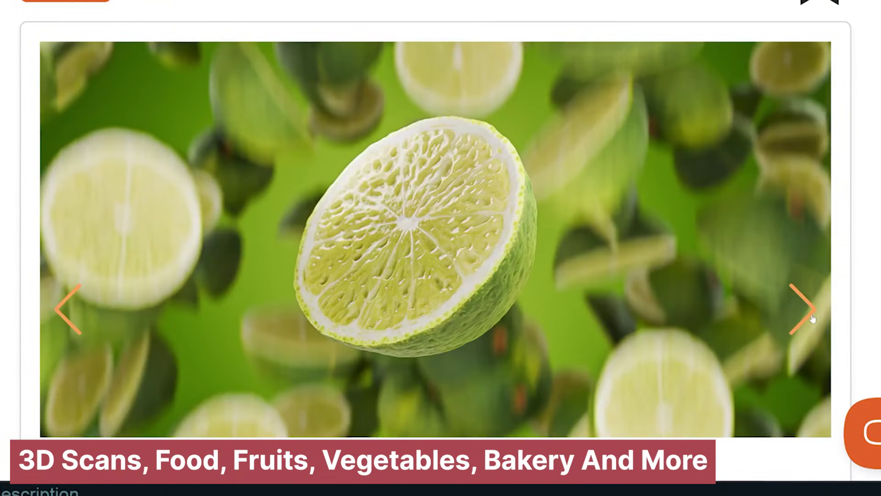
left_click(813, 318)
left_click(814, 319)
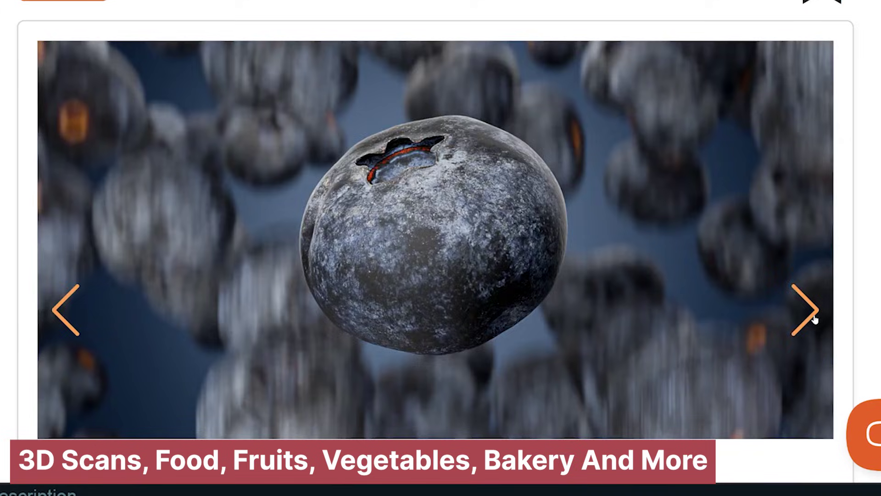
left_click(815, 319)
left_click(816, 319)
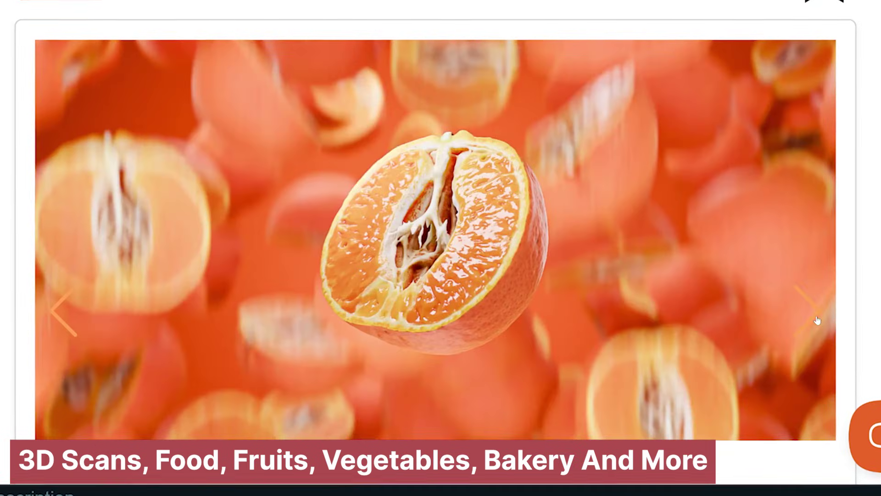
left_click(818, 320)
left_click(818, 321)
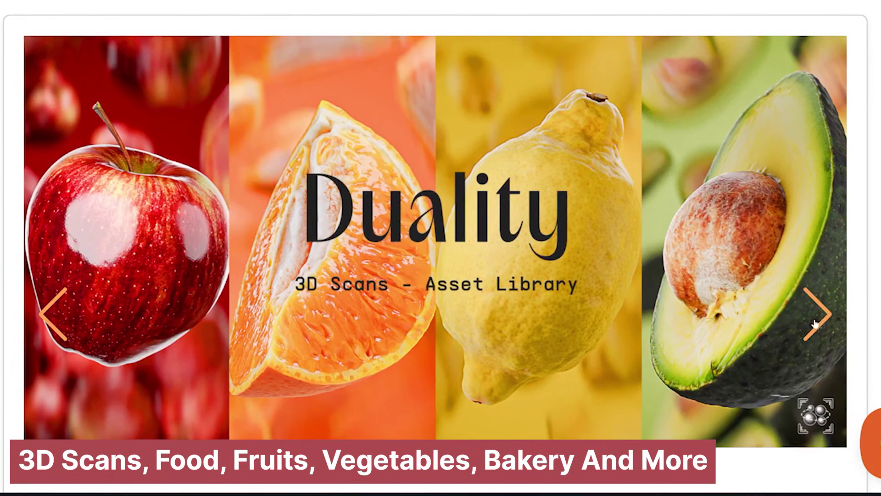
left_click(816, 323)
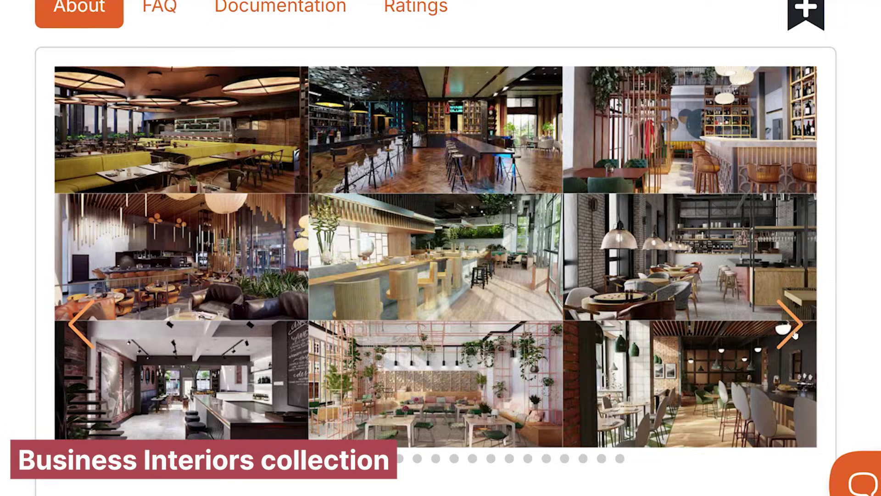
Step through the bar, café and dining-room previews to the arched-window restaurant render.
left_click(795, 335)
left_click(796, 336)
left_click(795, 335)
left_click(795, 335)
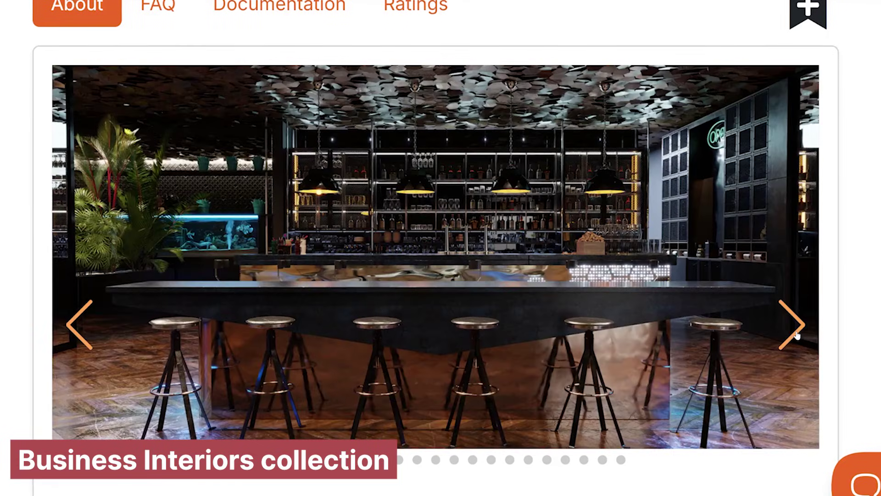
left_click(797, 335)
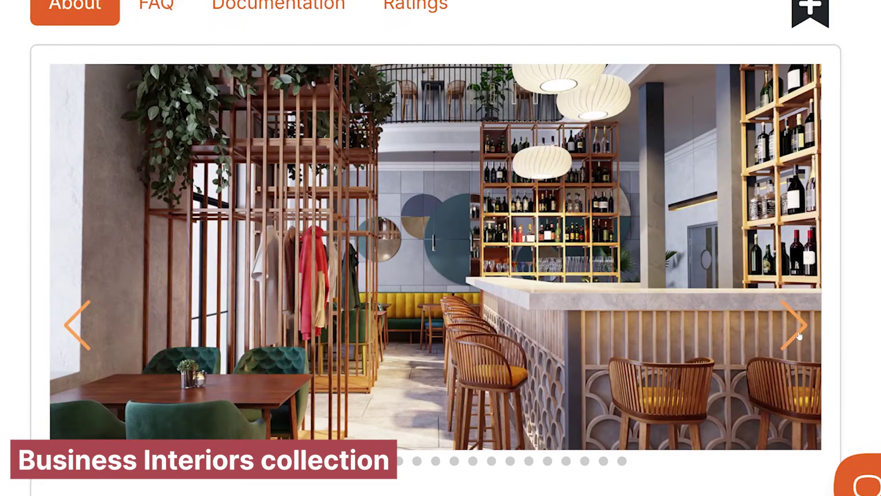
left_click(798, 335)
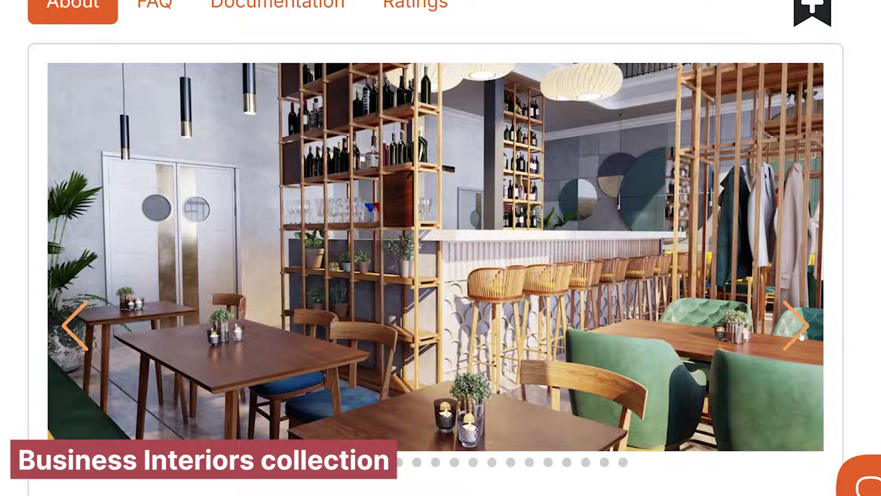
left_click(798, 335)
left_click(803, 338)
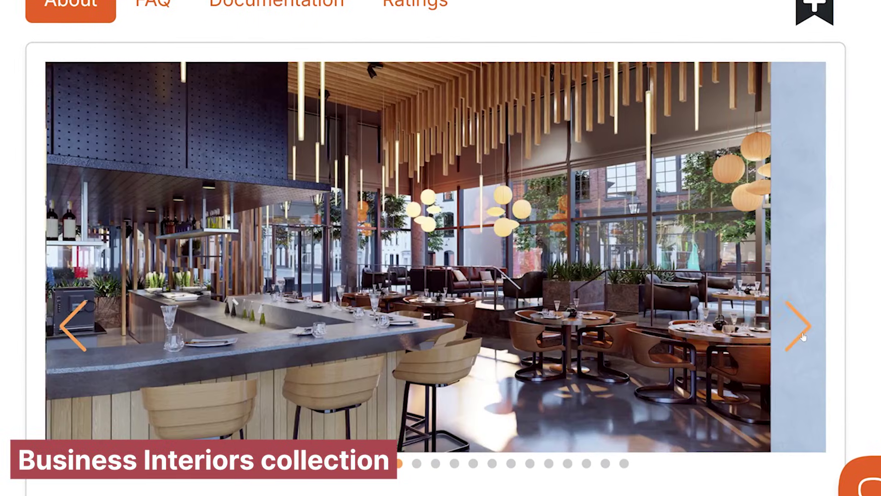
left_click(803, 337)
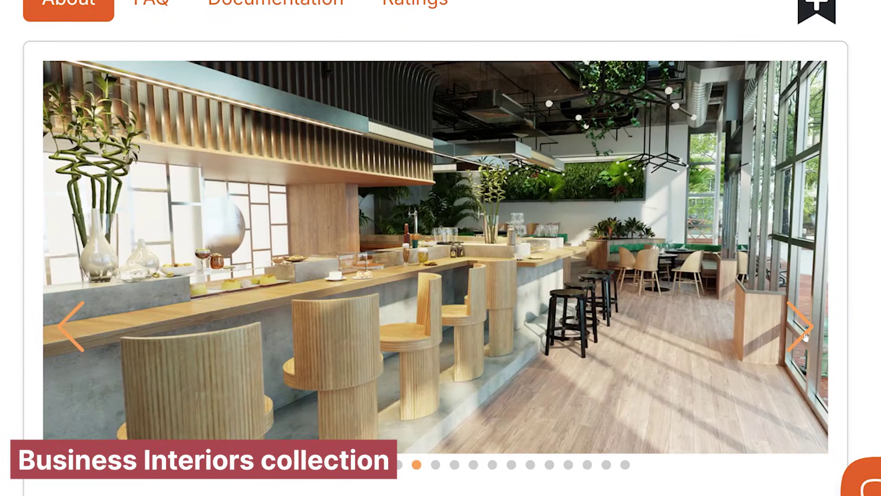
left_click(806, 337)
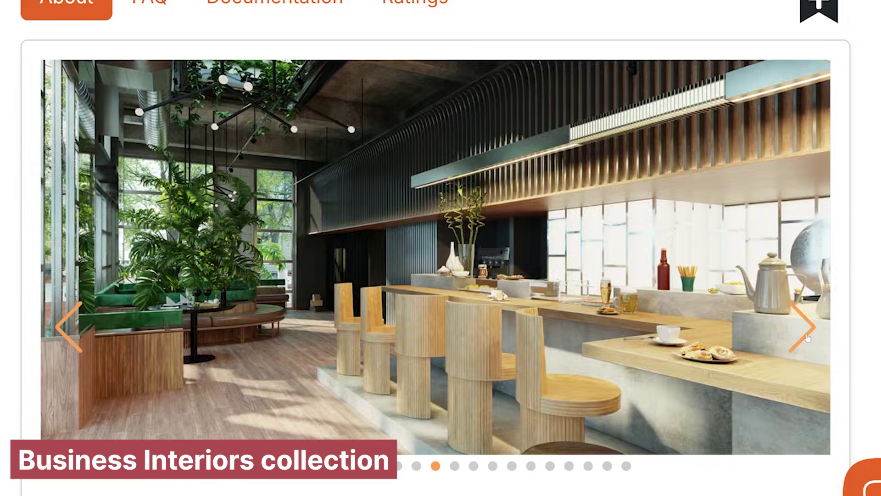
left_click(808, 339)
left_click(809, 339)
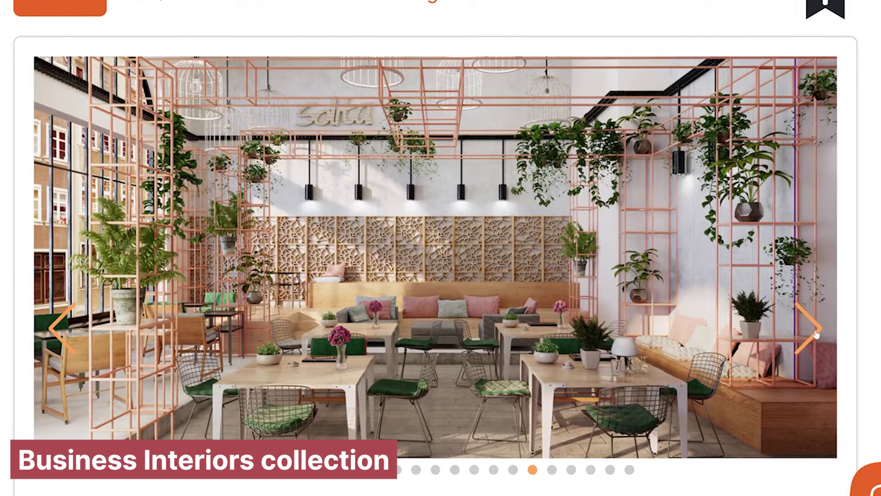
left_click(817, 336)
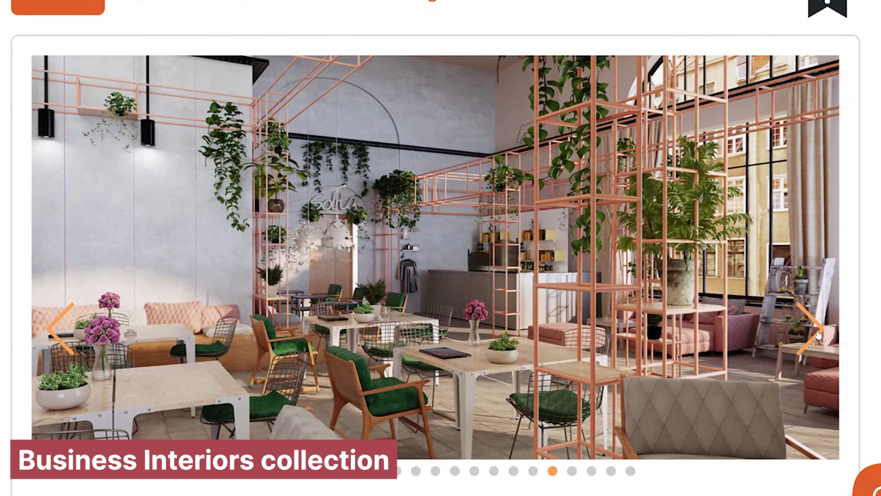
left_click(818, 336)
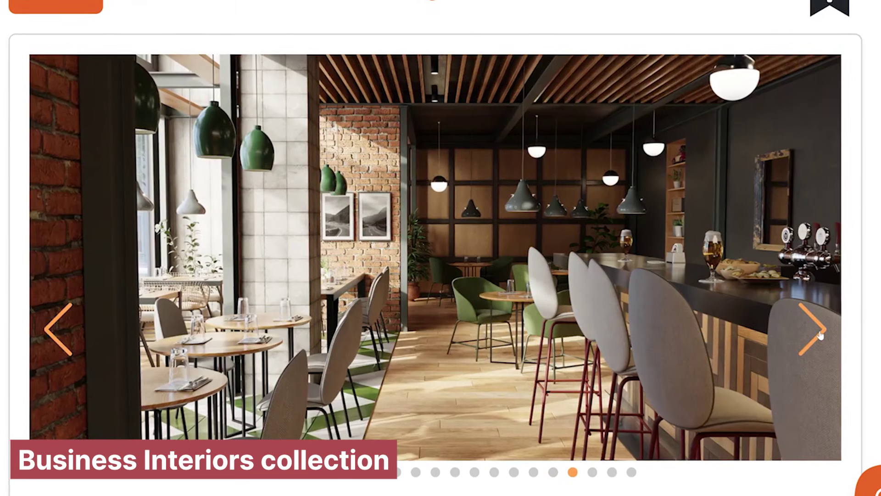
left_click(820, 336)
left_click(821, 337)
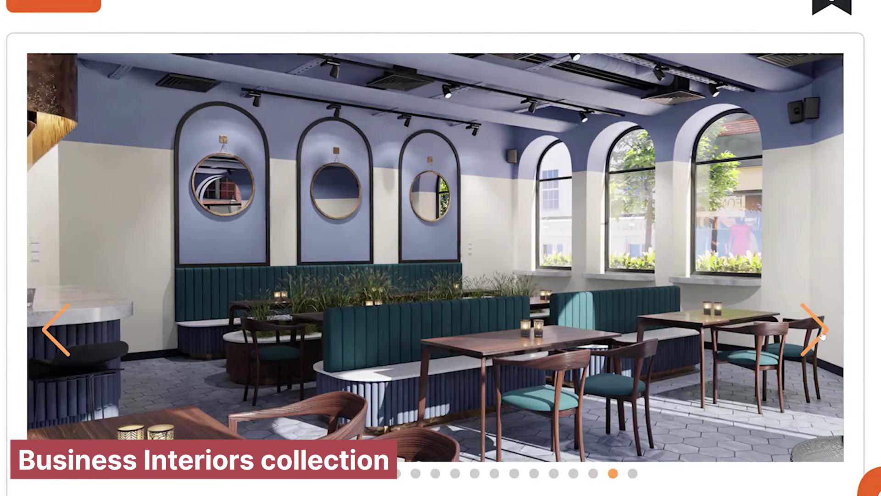
left_click(823, 337)
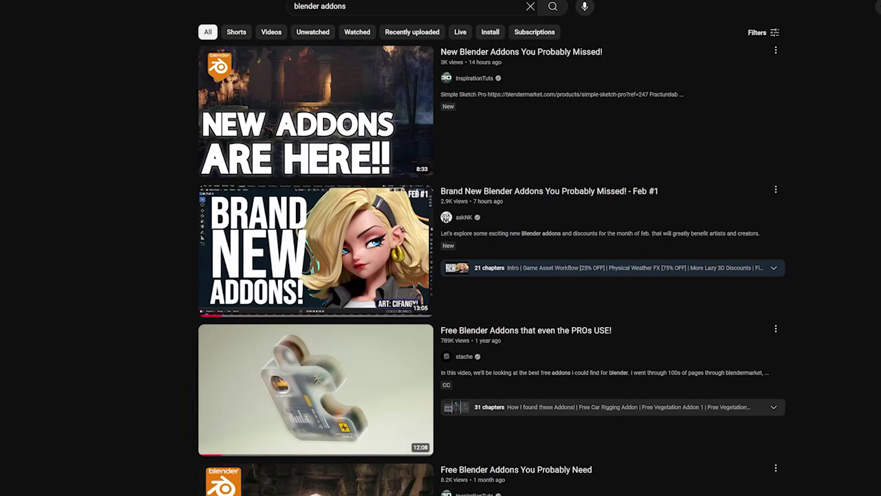
Scroll further down the "blender addons" YouTube search results.
scroll(491, 257, "down", 4)
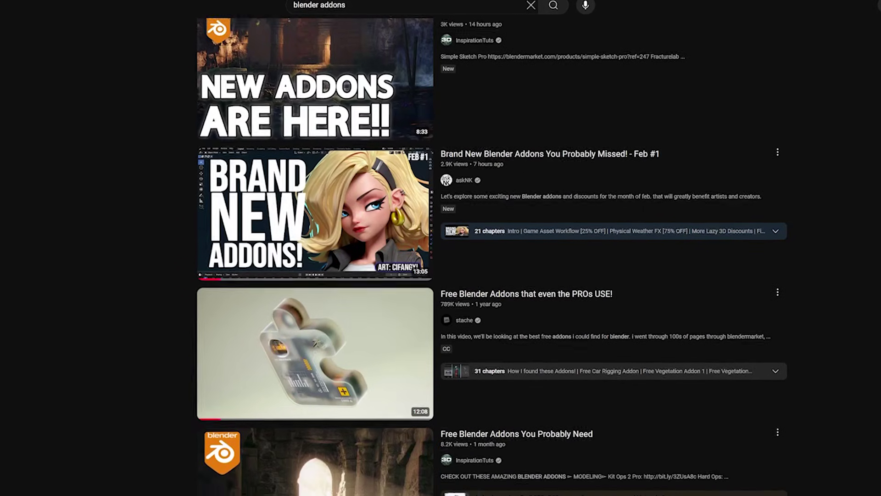
scroll(491, 257, "down", 3)
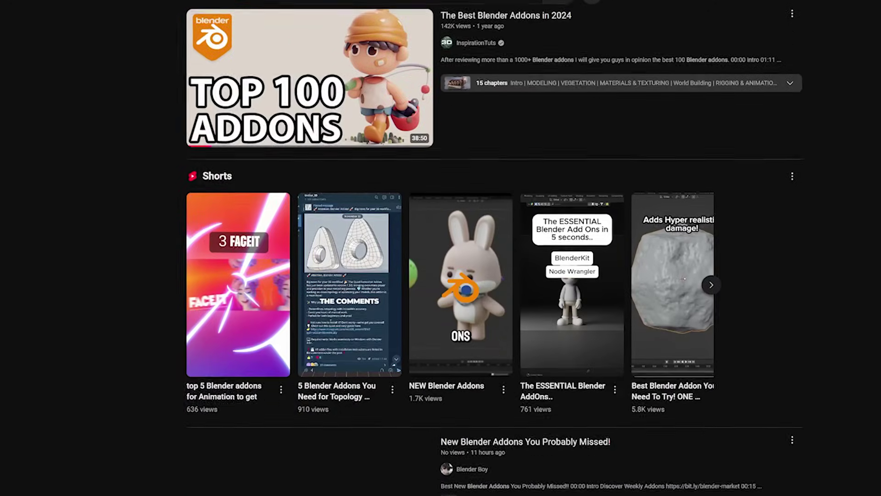
scroll(491, 257, "down", 15)
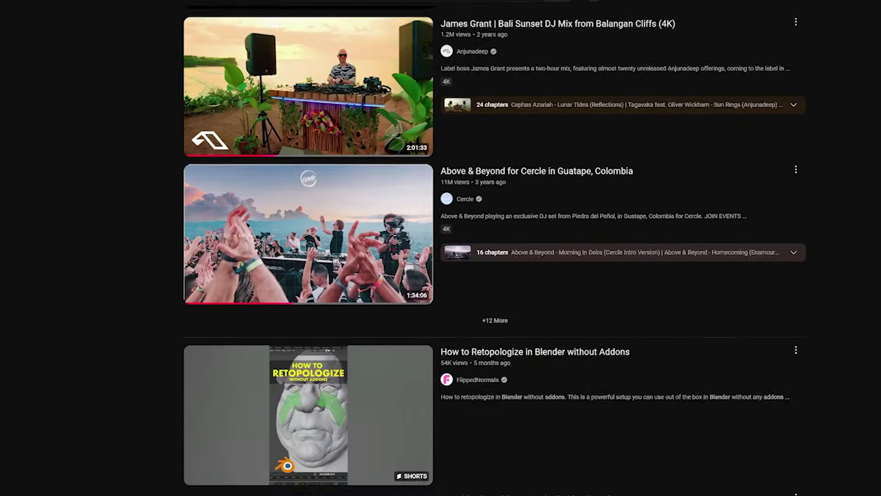
scroll(492, 248, "down", 12)
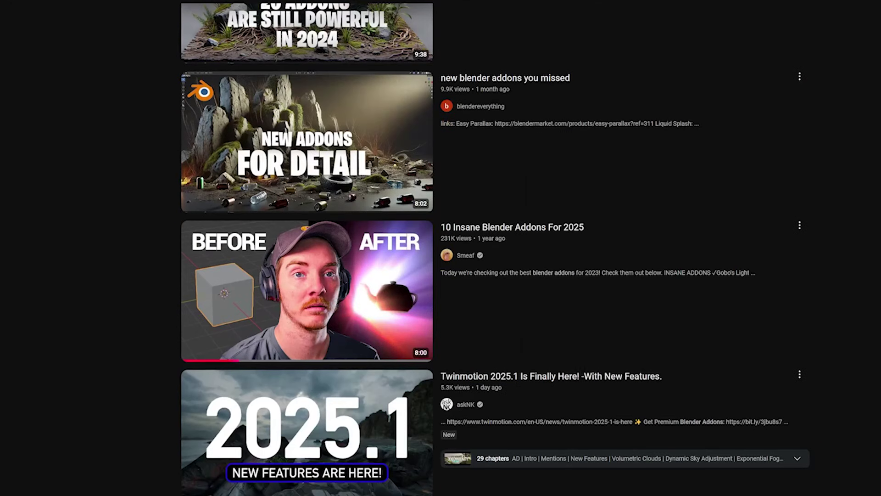
scroll(491, 248, "down", 8)
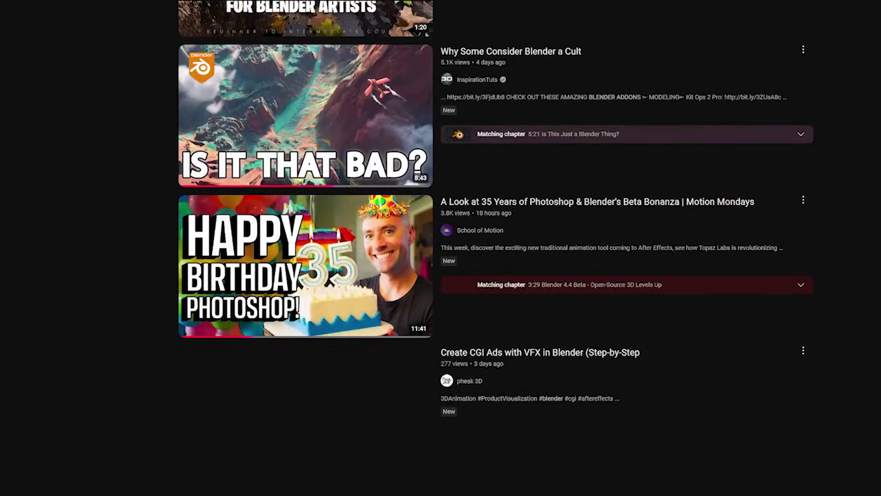
scroll(491, 248, "down", 15)
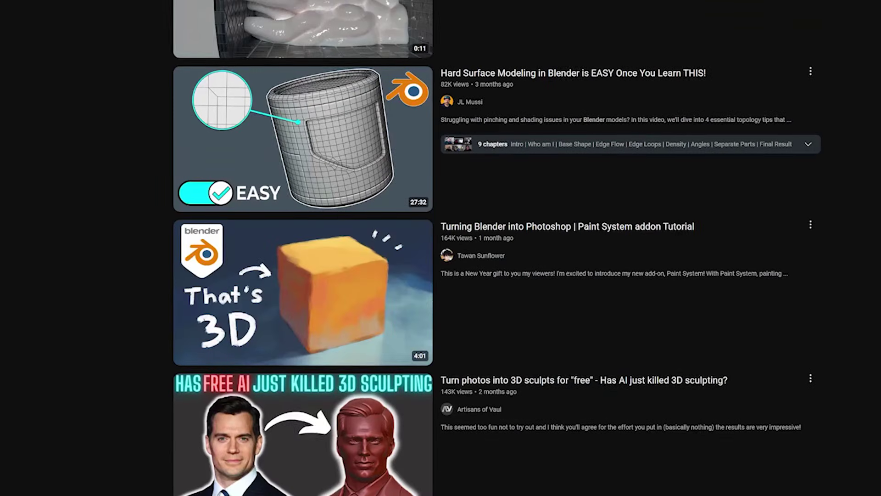
scroll(491, 248, "down", 20)
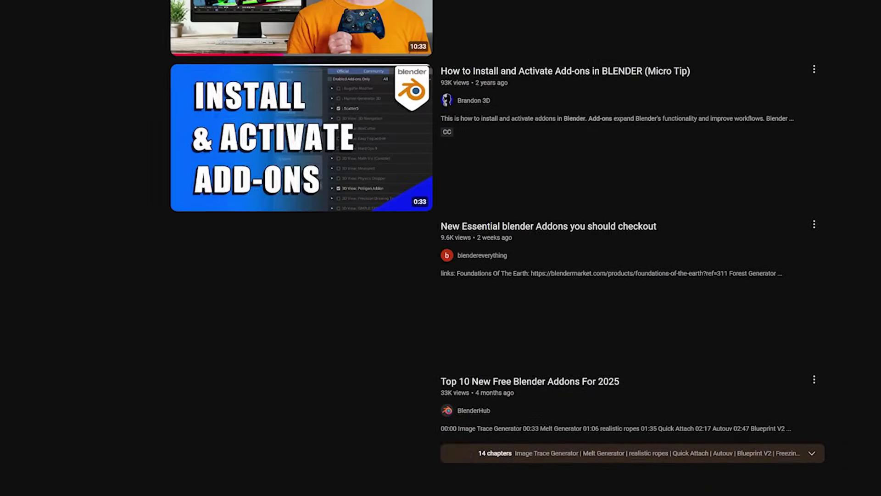
scroll(491, 248, "down", 20)
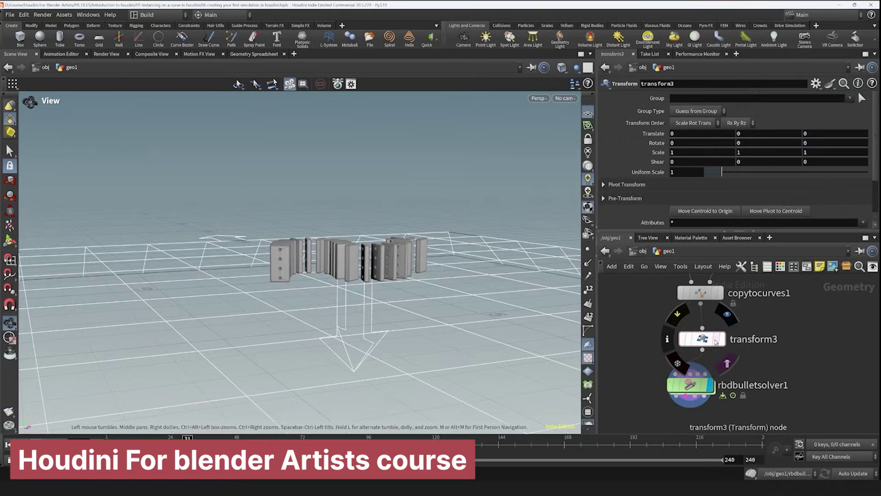
Inspect rbdbulletsolver1 and vellumsolver1, then adjust attribadjustfloat1's attractionweight noise value.
left_click(690, 385)
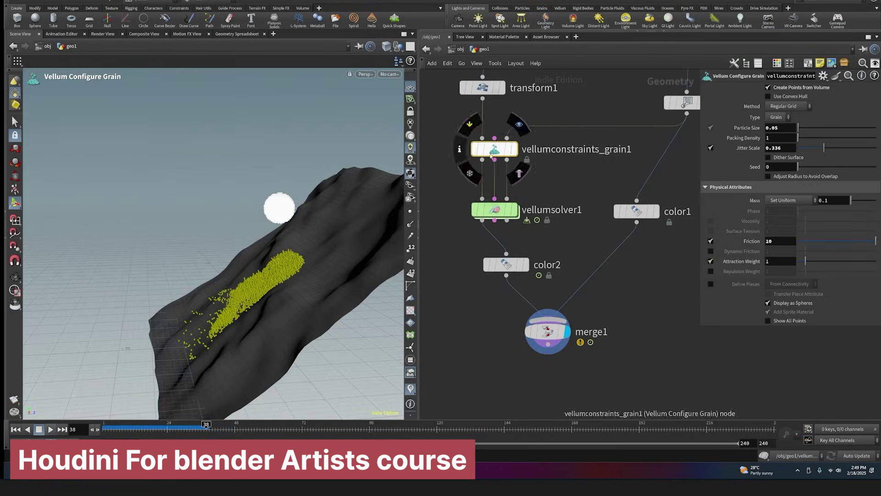
left_click(501, 211)
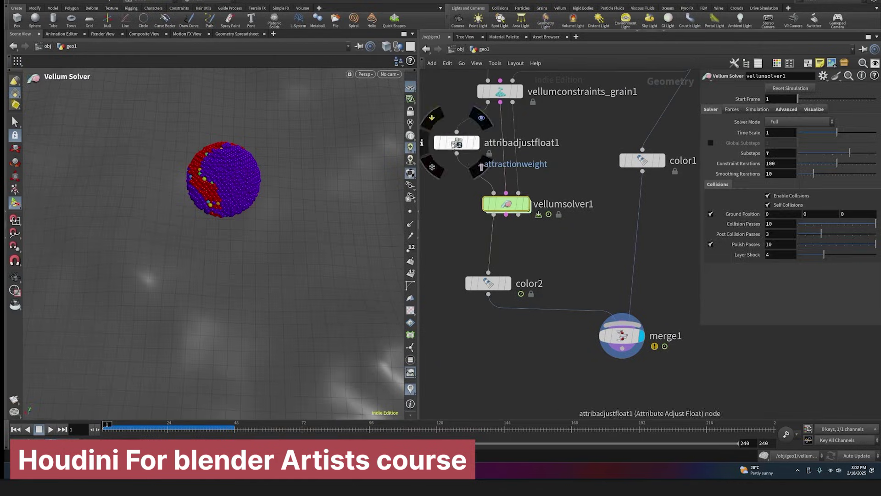
left_click(457, 143)
middle_click_drag(751, 323, 800, 325)
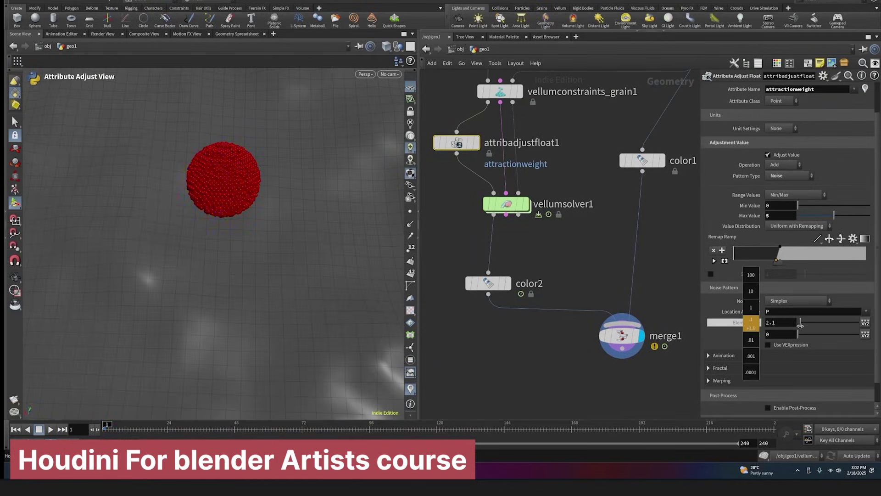